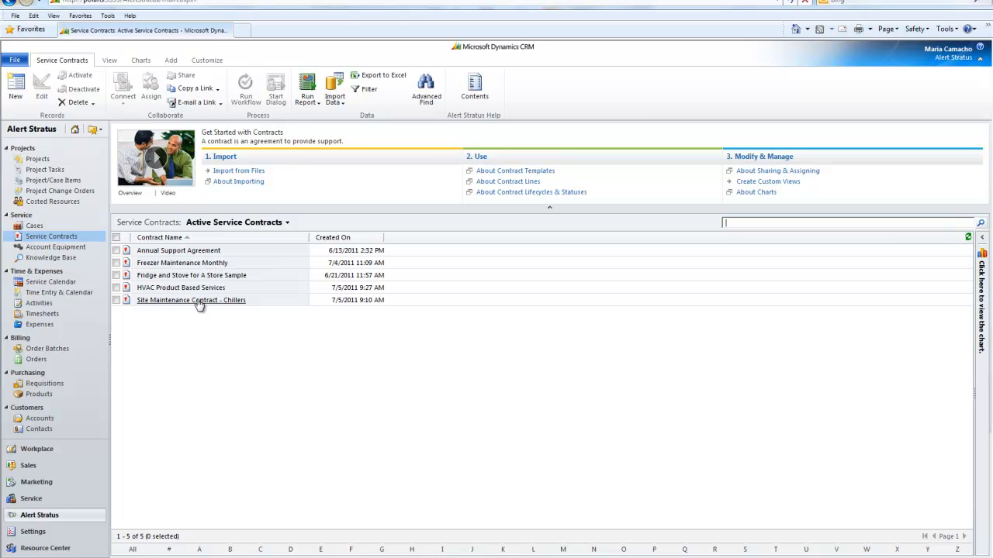
# Open the Annual Support Agreement contract and examine its header: service level options, active and end dates, and default service
pyautogui.click(186, 251)
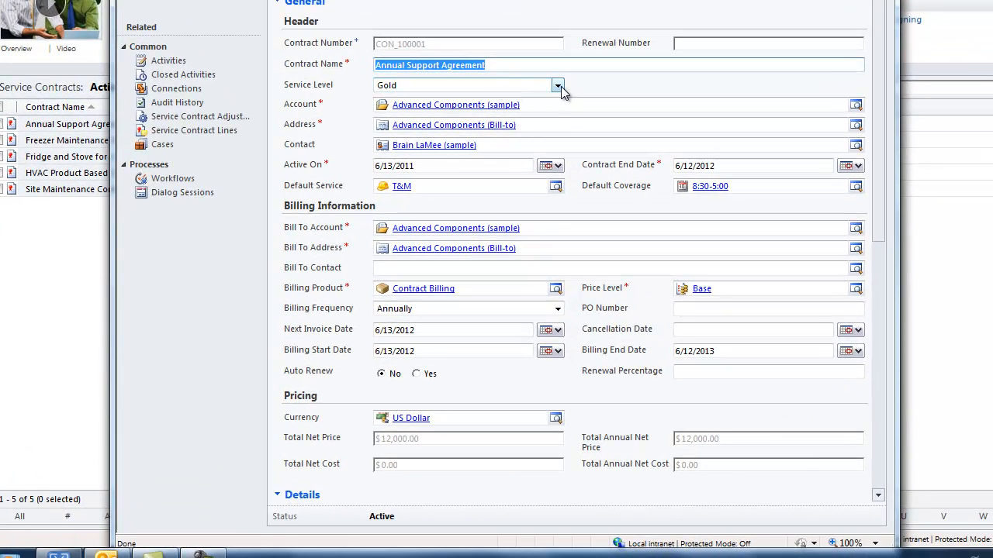
pyautogui.click(558, 86)
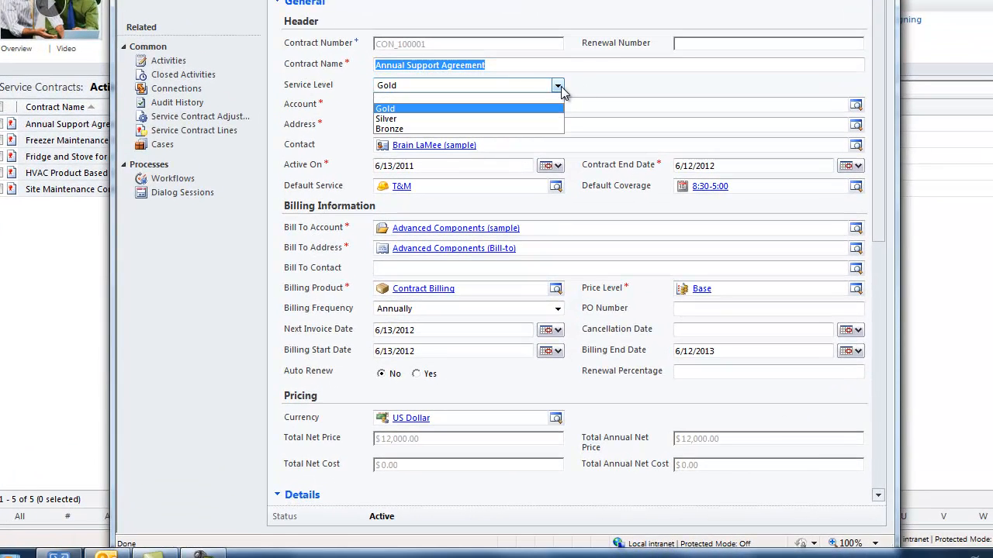
pyautogui.click(639, 86)
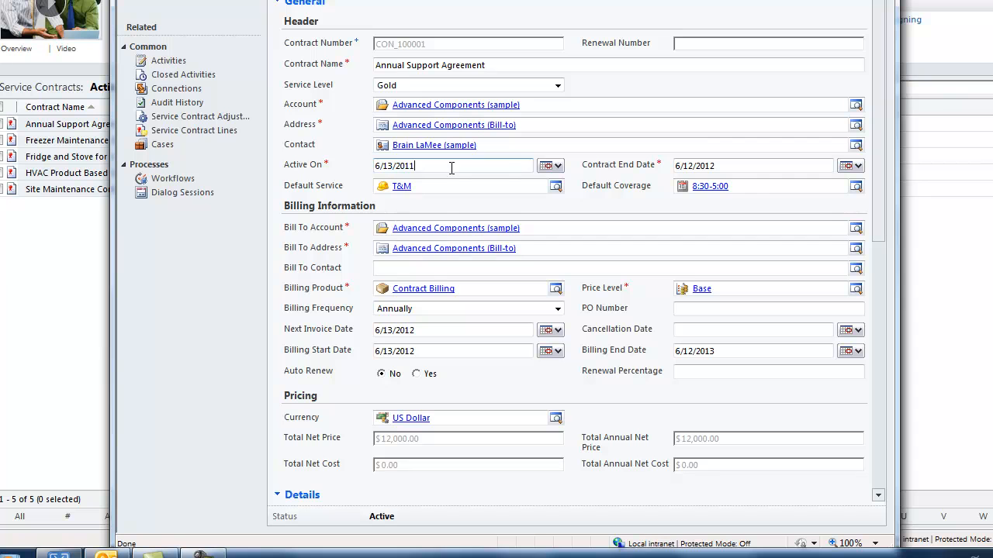
pyautogui.click(738, 167)
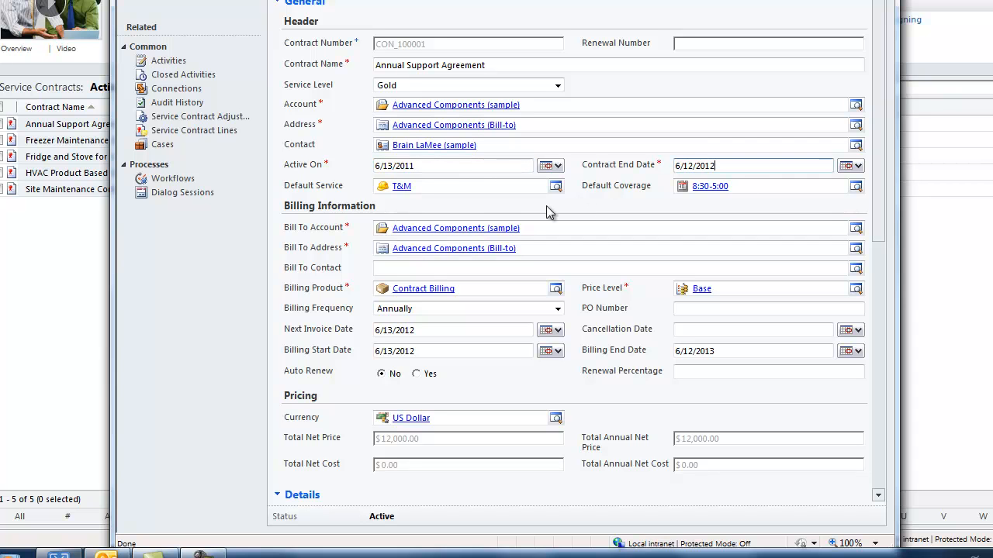
pyautogui.click(505, 188)
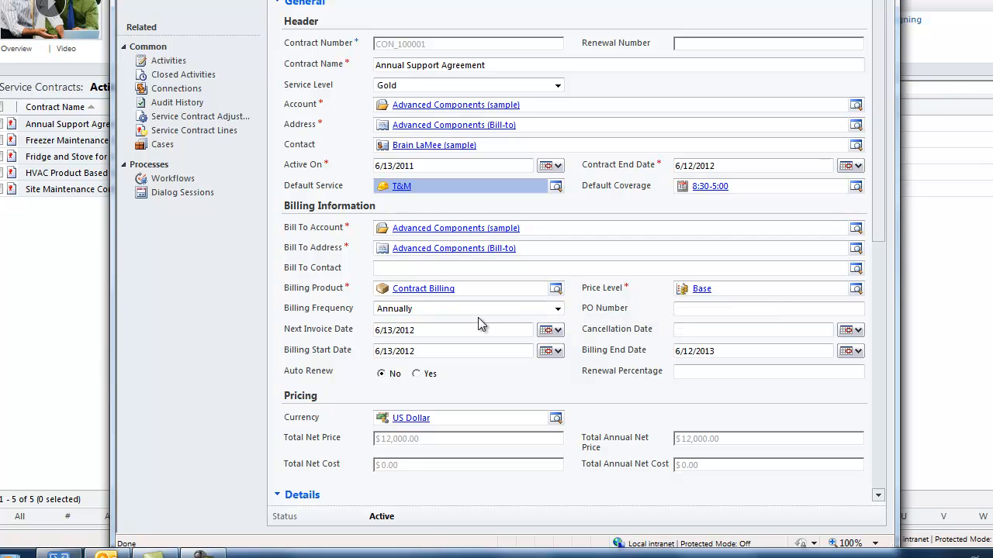
# Review the contract's billing frequency options, renewal percentage, pricing and details sections
pyautogui.click(557, 309)
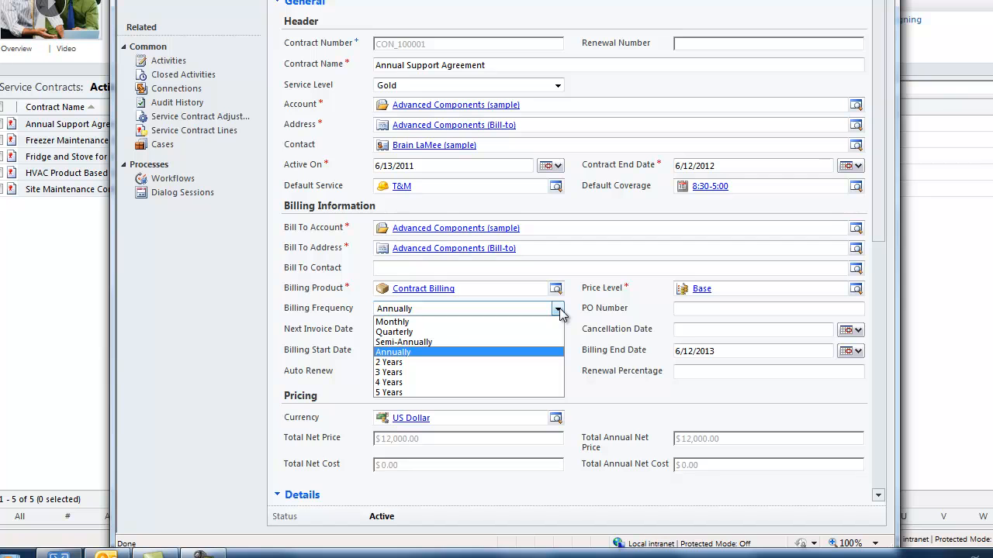
pyautogui.click(643, 301)
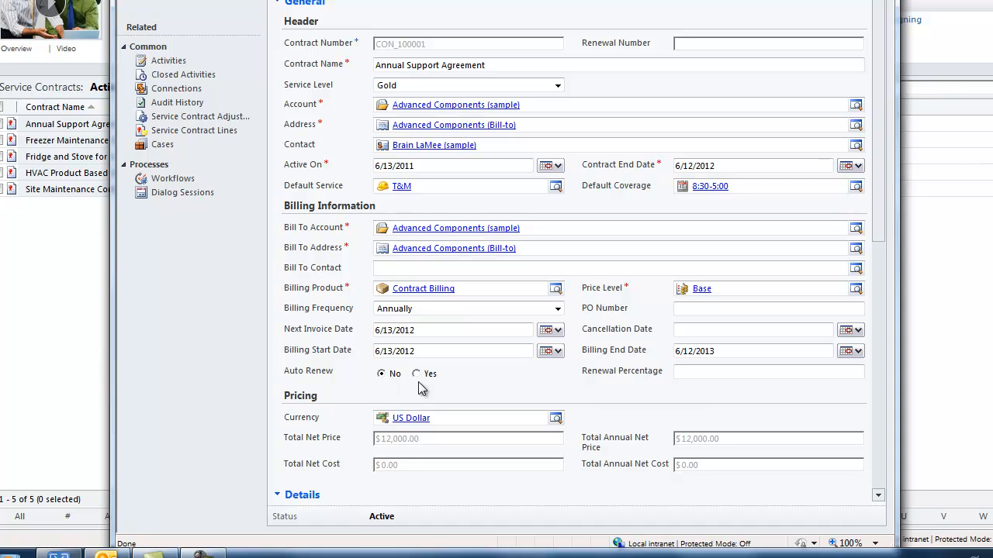
pyautogui.click(679, 375)
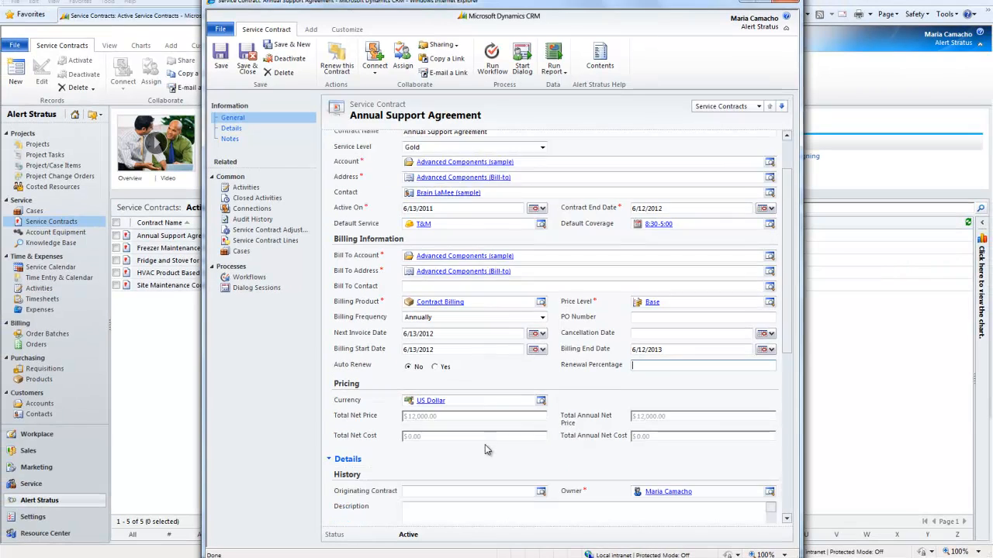
pyautogui.scroll(-2, 481, 399)
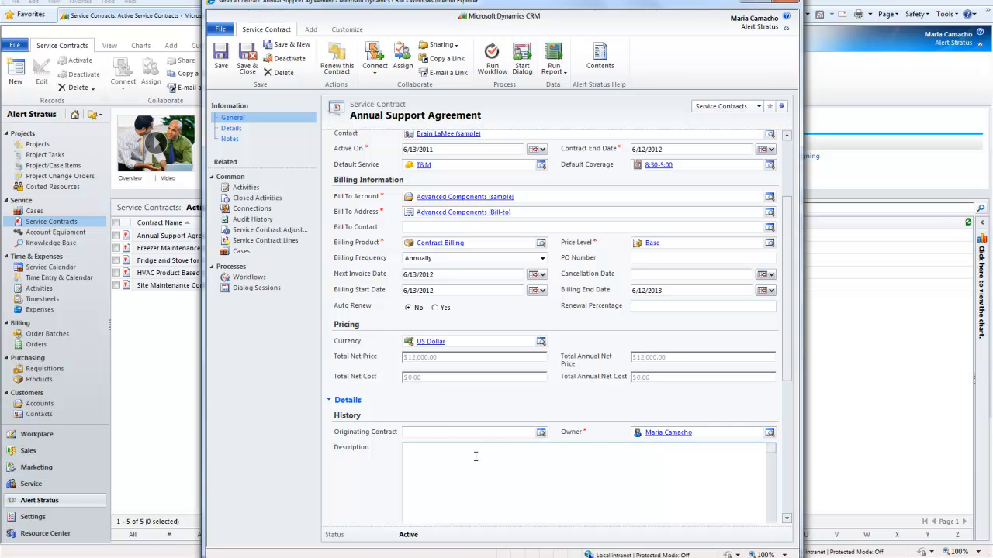
pyautogui.scroll(3, 425, 411)
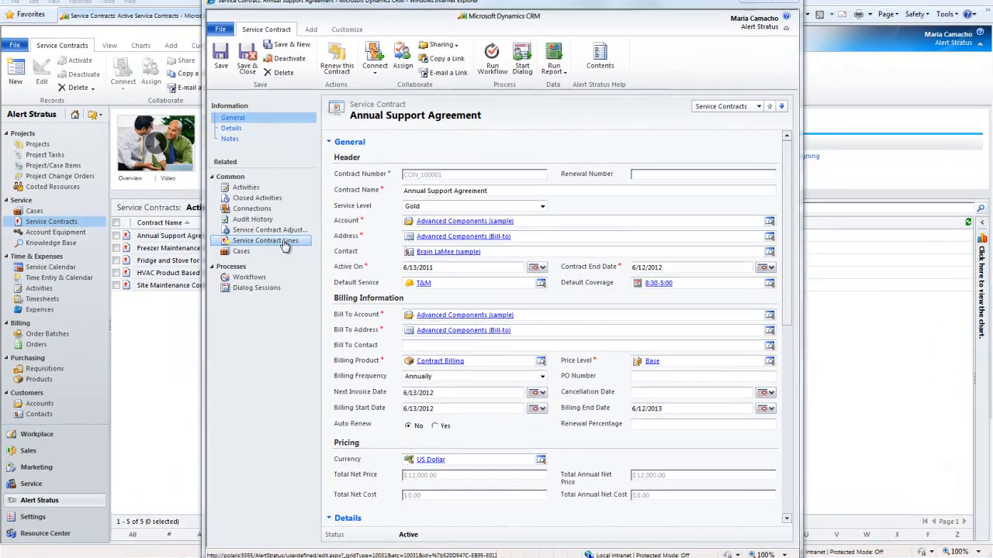
# Open the contract's Siemens HiPath 4000-CAP CTI service contract line and examine its line type options and description field
pyautogui.click(283, 242)
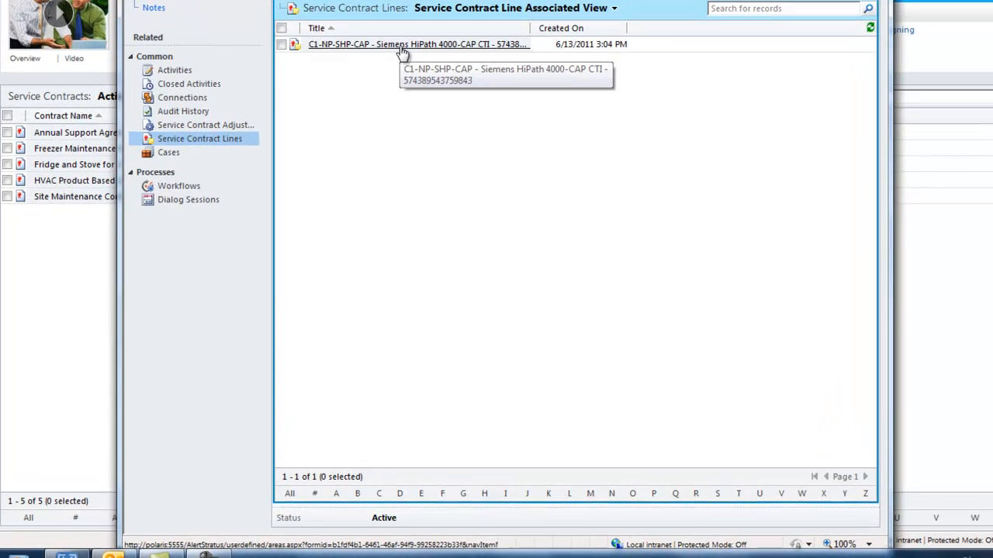
pyautogui.click(423, 168)
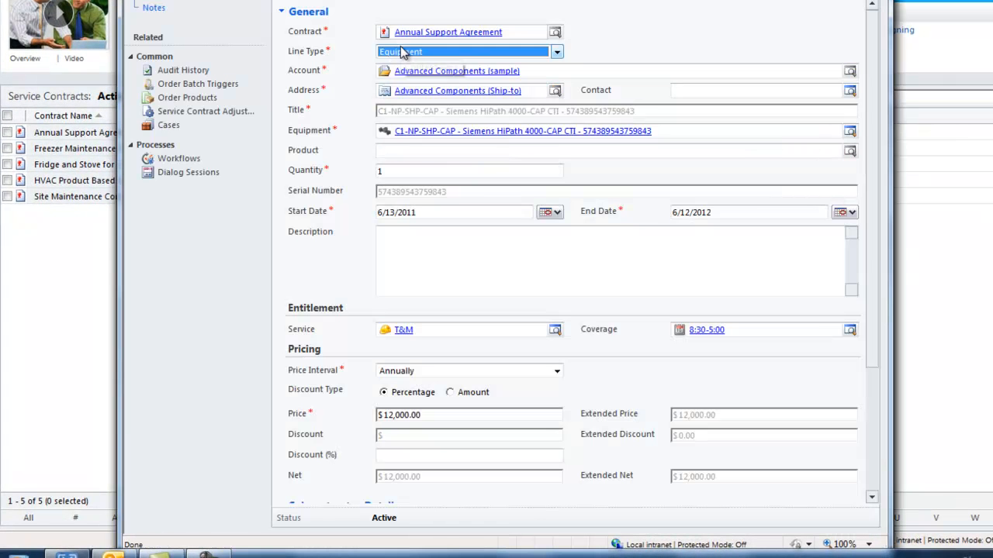
pyautogui.click(558, 52)
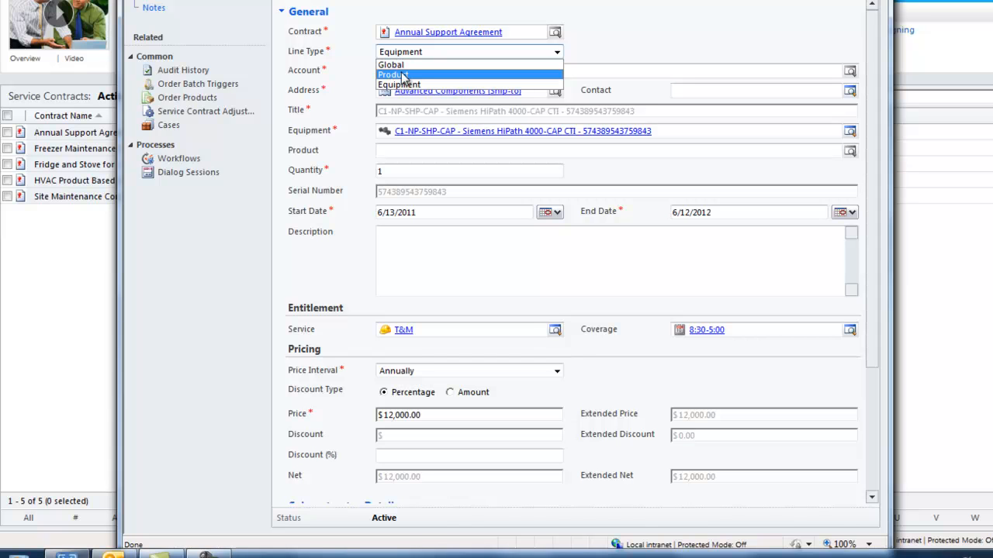
pyautogui.click(403, 86)
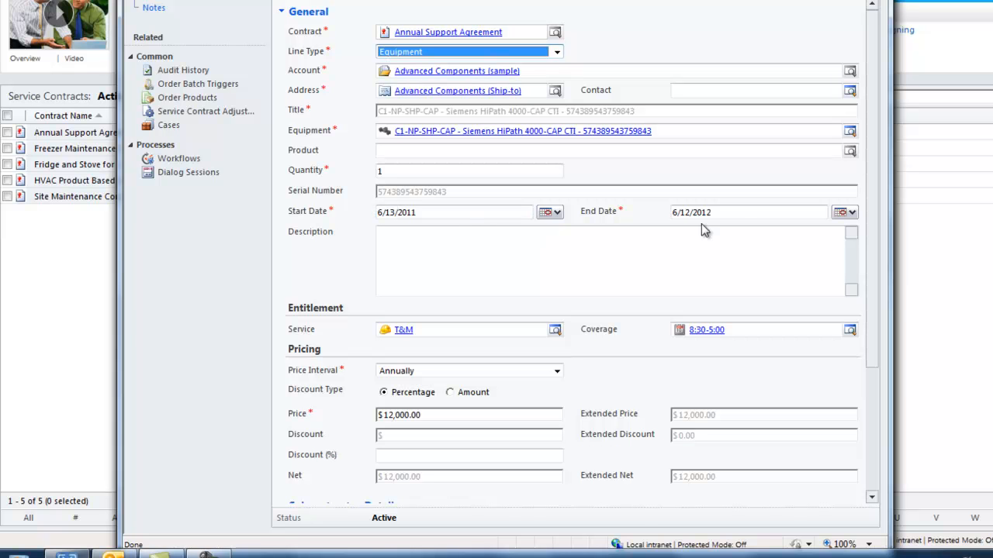
pyautogui.click(626, 236)
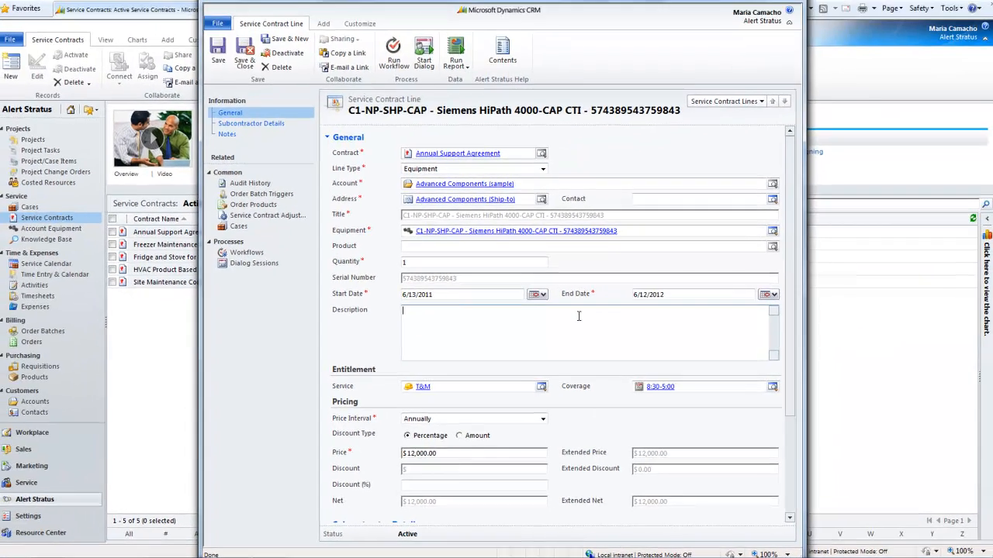
# Review the entitlement, pricing and subcontractor details of the service contract line, including the vendor field
pyautogui.scroll(-3, 578, 315)
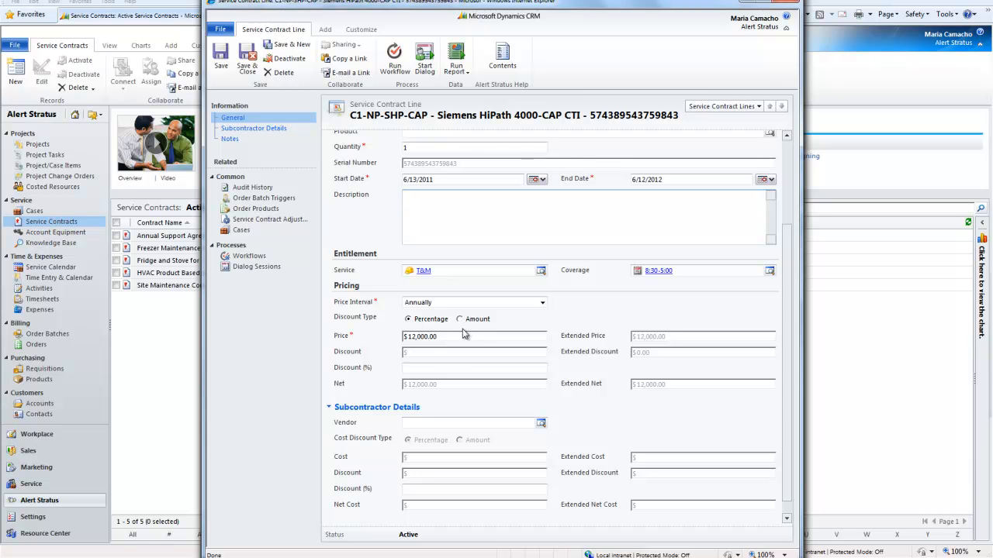
pyautogui.click(496, 423)
pyautogui.scroll(-1, 496, 424)
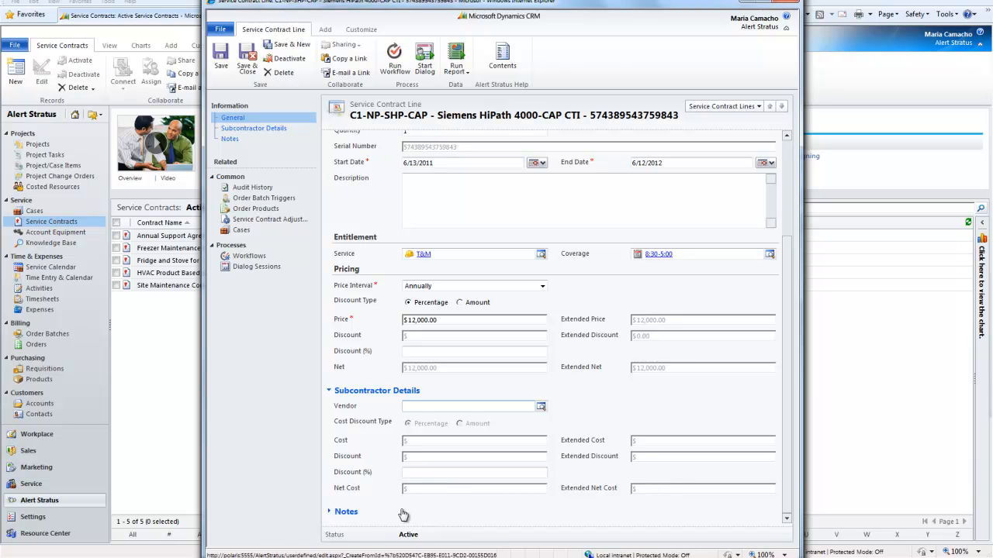
pyautogui.scroll(4, 410, 510)
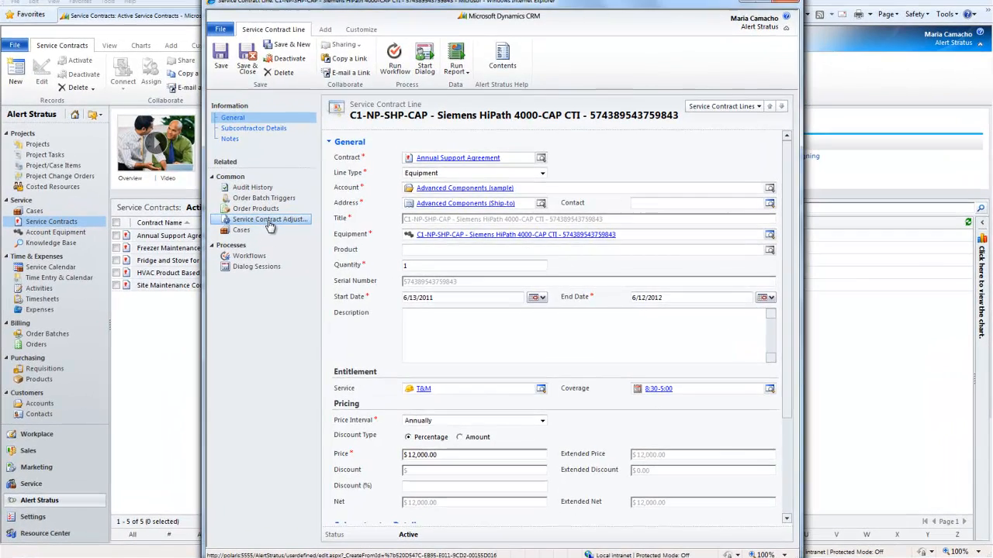
# View a blank service contract adjustment form for the line, including its amount field, and return to the service contracts list without saving
pyautogui.click(291, 233)
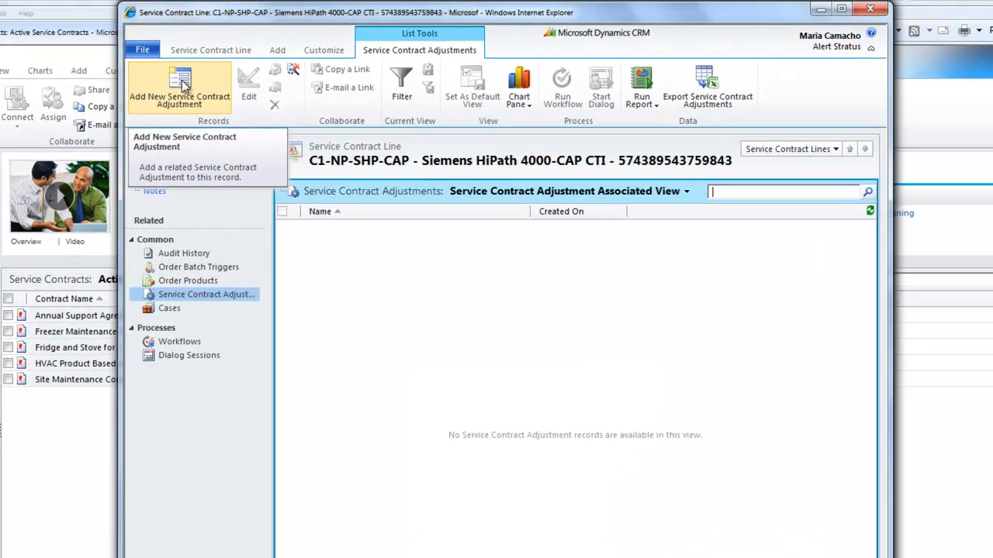
pyautogui.click(235, 66)
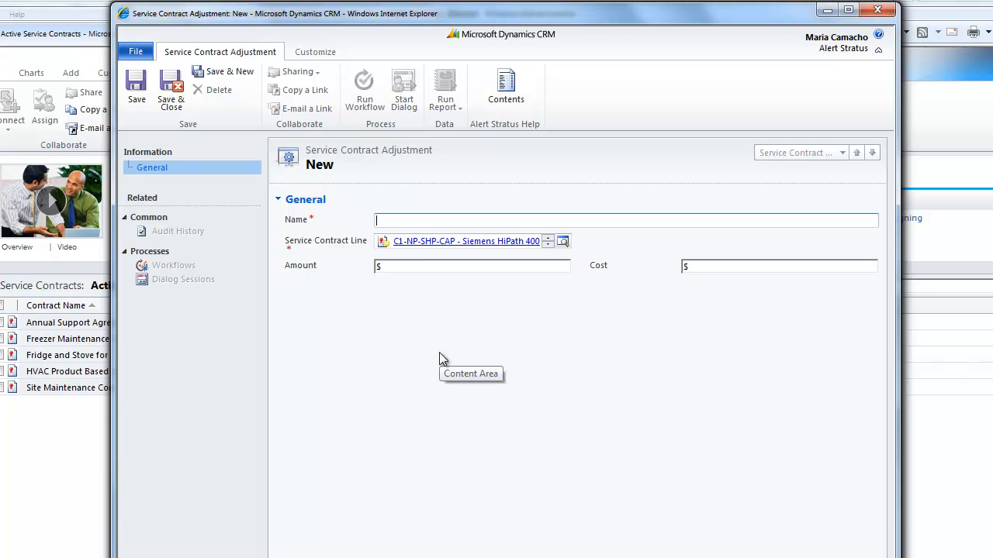
pyautogui.click(417, 271)
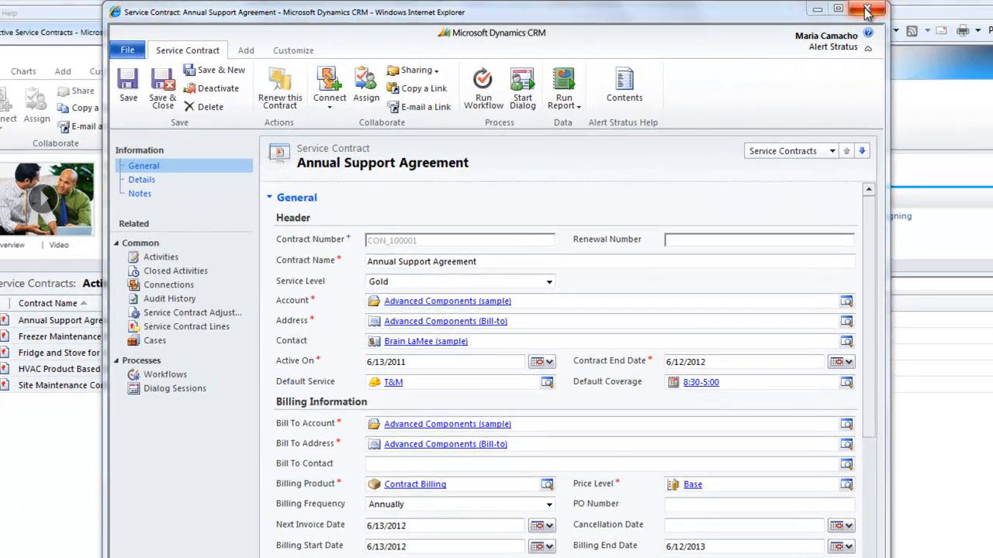
pyautogui.click(756, 33)
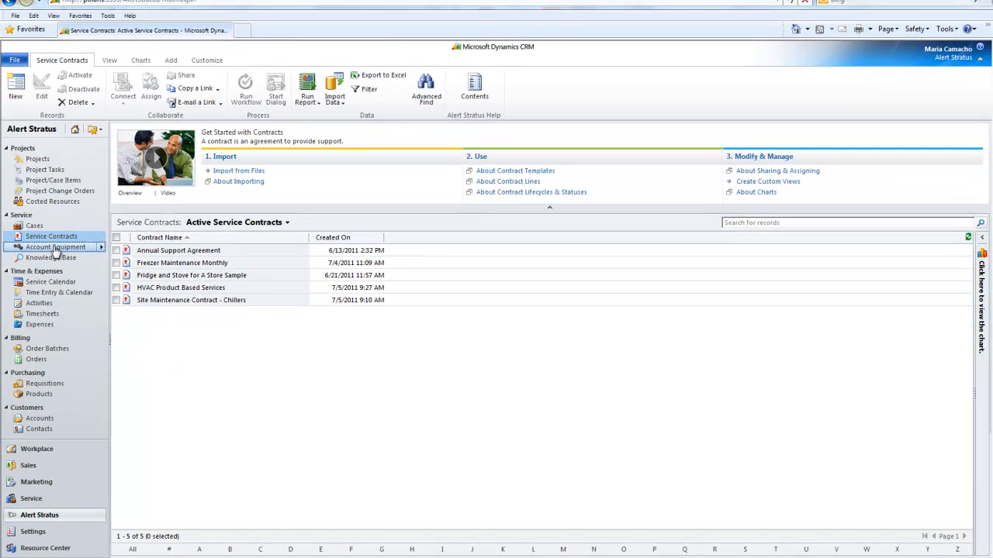
# Open the Siemens HiPath 4000-CAP CTI account equipment record and examine its serial number, tag number and product version
pyautogui.click(55, 246)
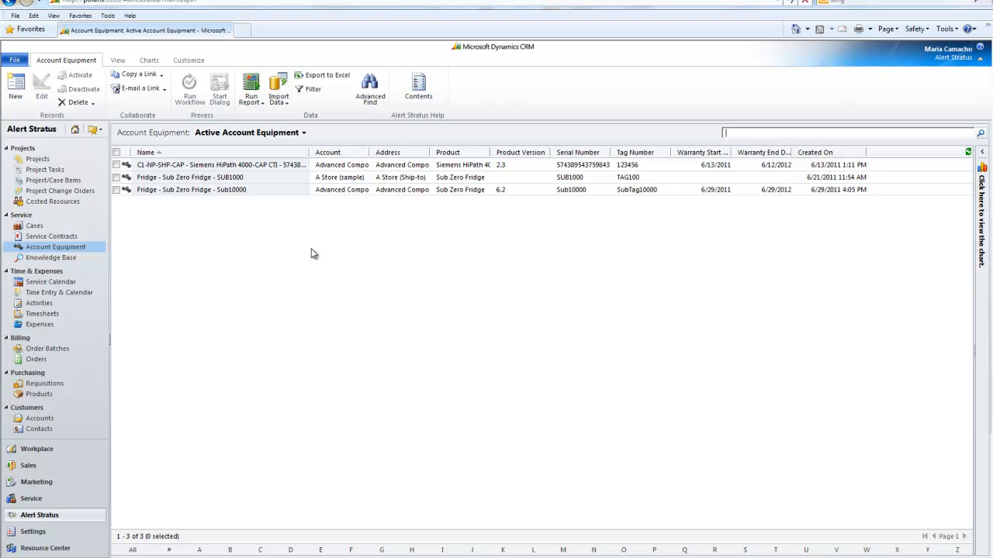
pyautogui.click(194, 166)
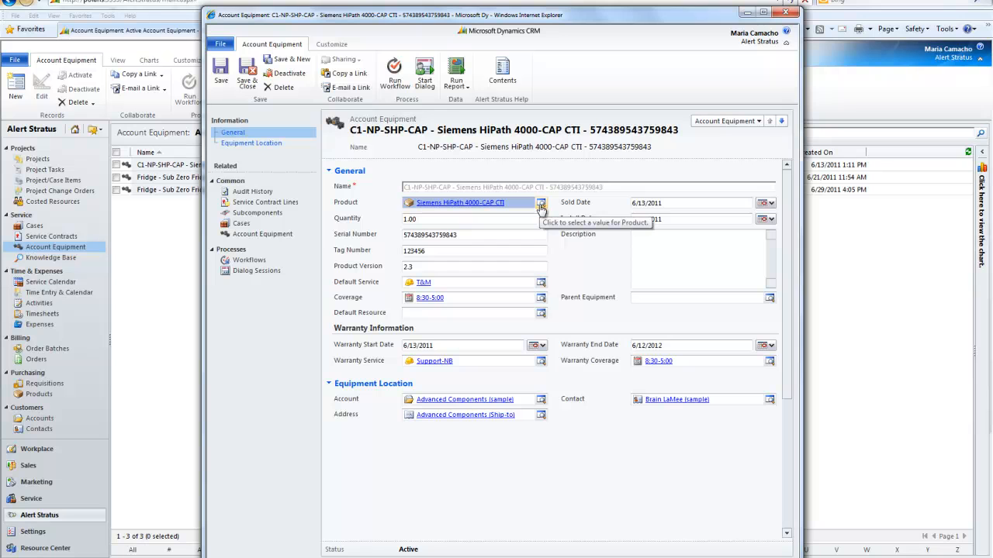
pyautogui.click(472, 236)
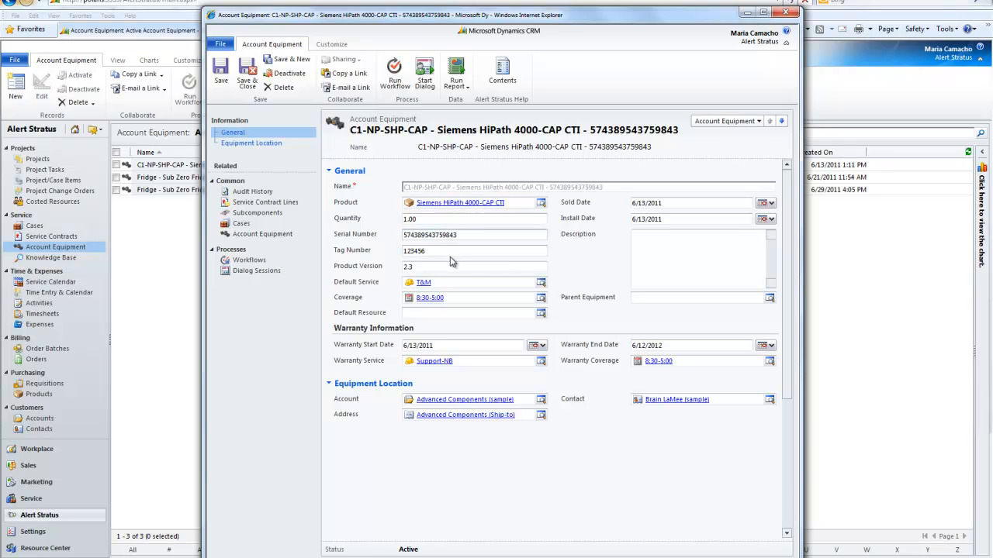
pyautogui.moveTo(434, 254); pyautogui.dragTo(399, 254)
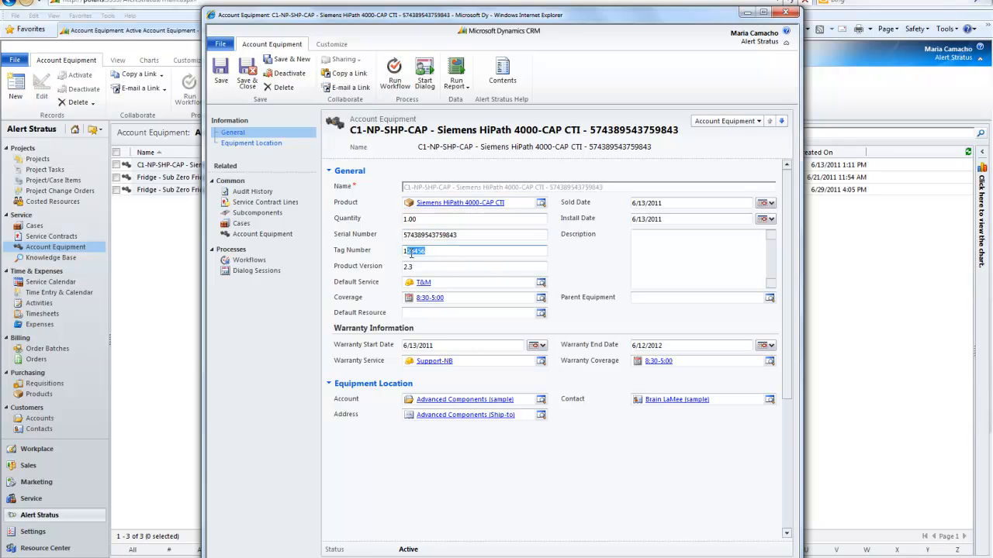
pyautogui.click(455, 267)
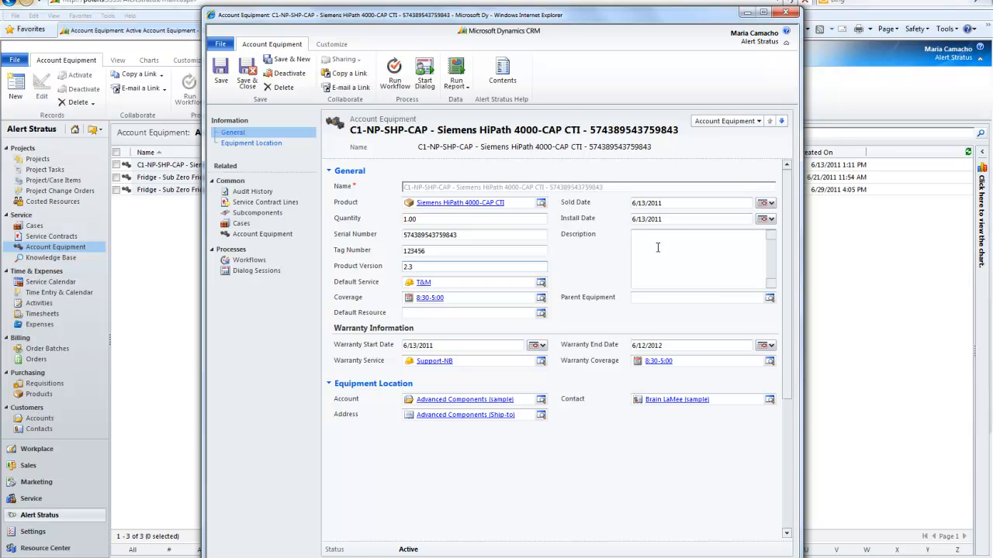
# Examine the equipment record's parent equipment, default resource and warranty start date fields
pyautogui.click(663, 299)
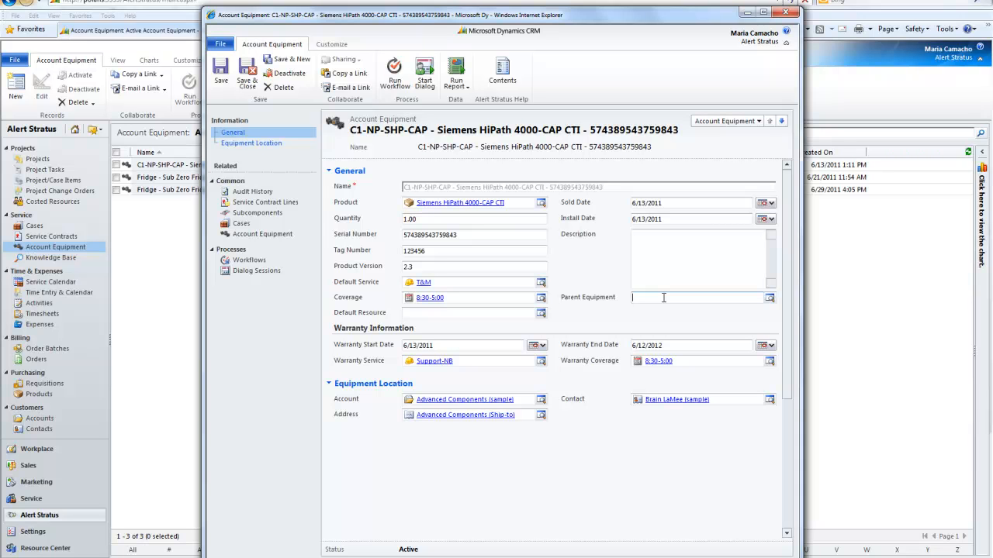
pyautogui.click(665, 298)
pyautogui.click(447, 314)
pyautogui.click(469, 345)
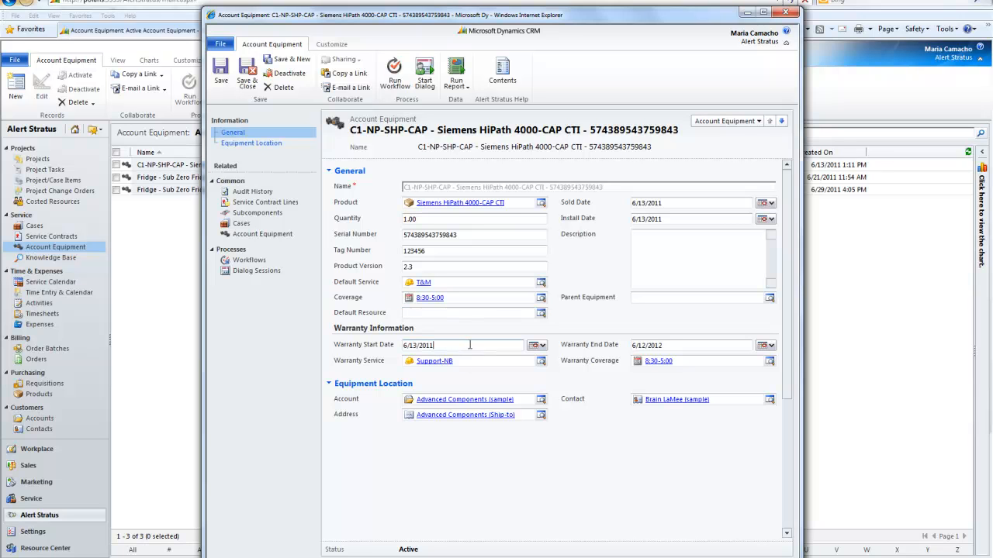